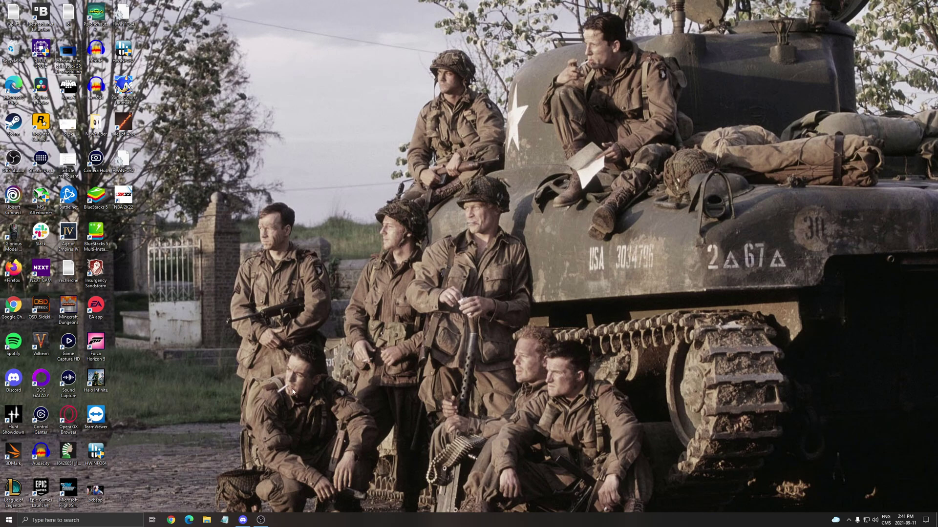
Review the Game Mode, Xbox Game Bar and Captures pages in Windows Settings
{"action": "left_click", "coordinate": [95, 521]}
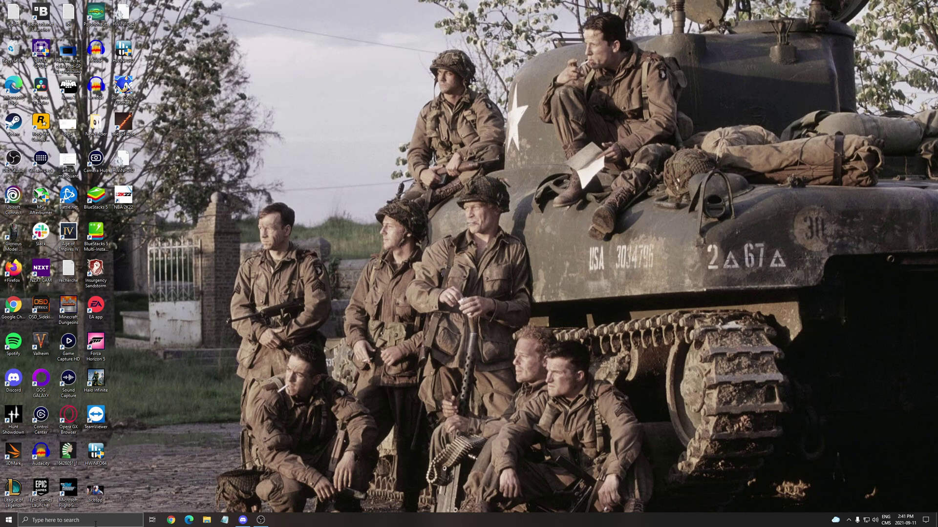
{"action": "type", "text": "game mod"}
{"action": "key", "text": "Return"}
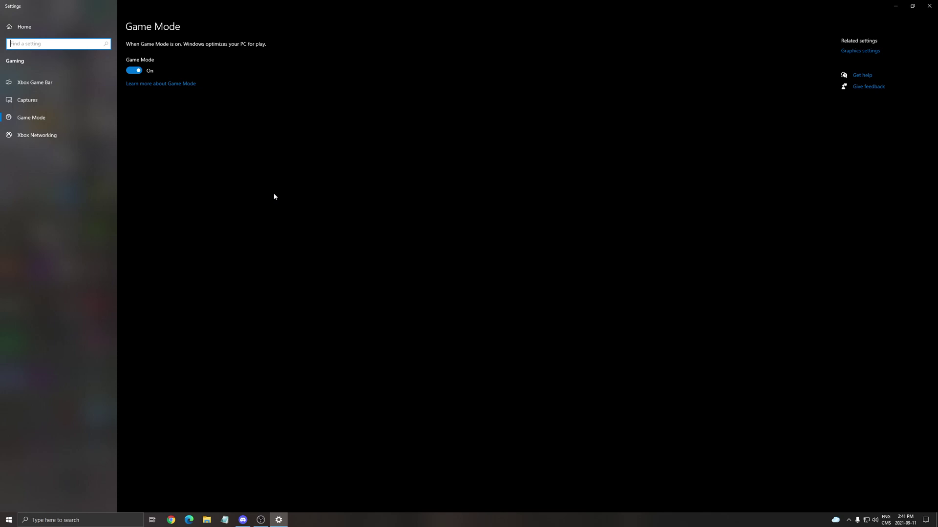
{"action": "left_click", "coordinate": [55, 88]}
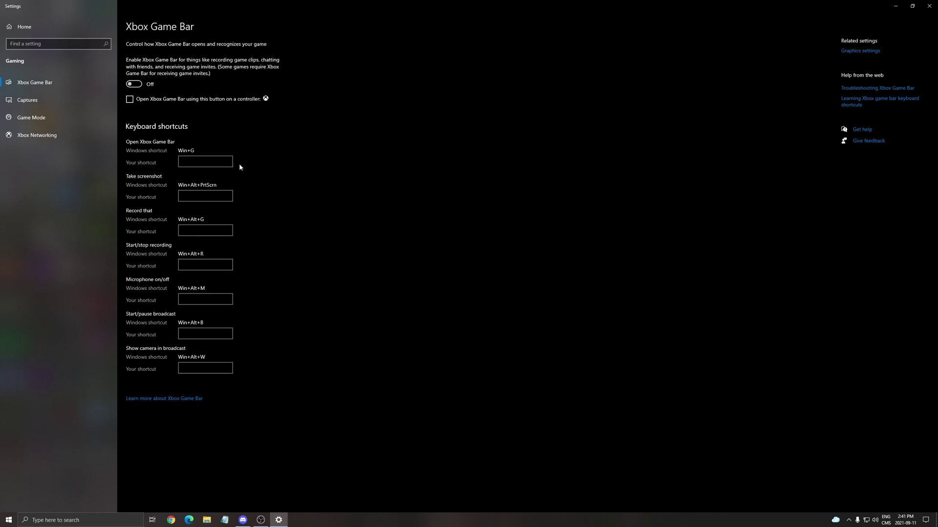
{"action": "left_click", "coordinate": [28, 100]}
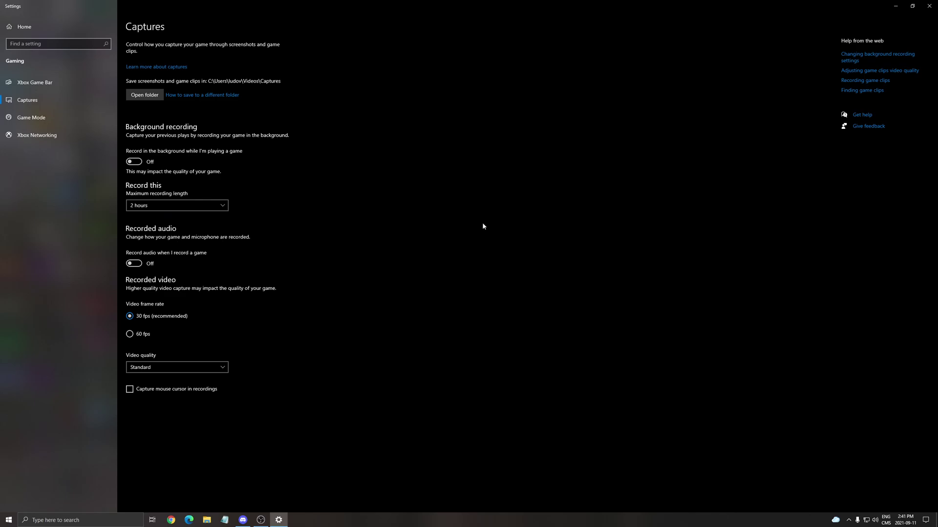
{"action": "left_click", "coordinate": [935, 3]}
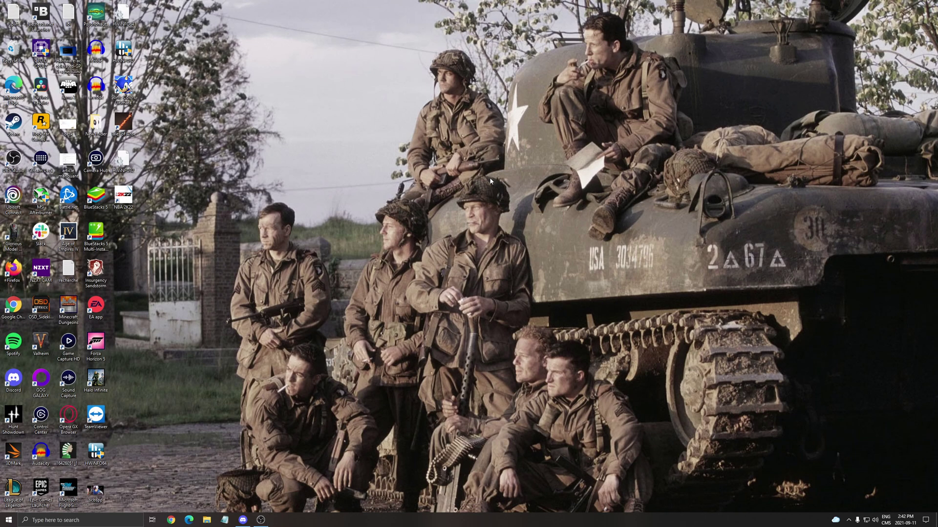
View the GPU scheduling screenshot saved on the desktop
{"action": "key", "text": "h"}
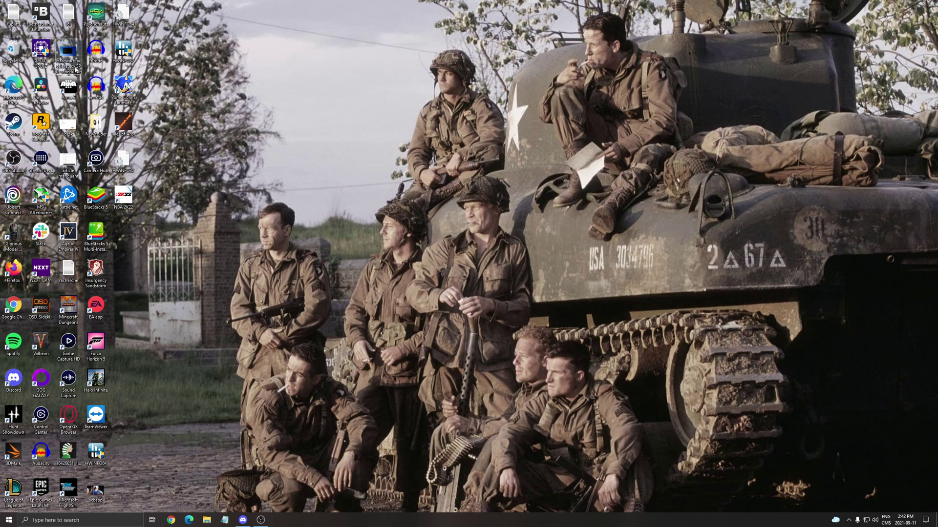
{"action": "key", "text": "Return"}
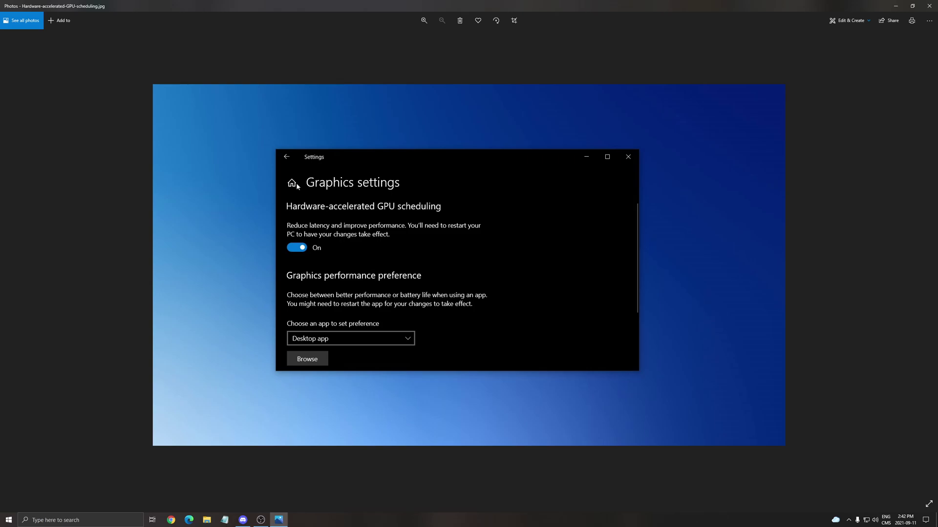
{"action": "left_click", "coordinate": [928, 6]}
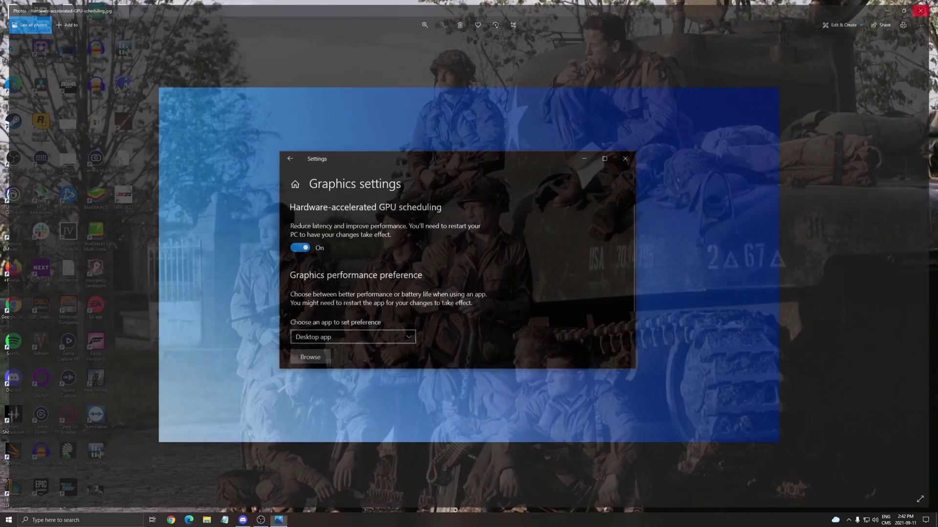
Check the power plan in Power Options, then peek at the hidden tray icons
{"action": "left_click", "coordinate": [91, 520]}
{"action": "type", "text": "ene"}
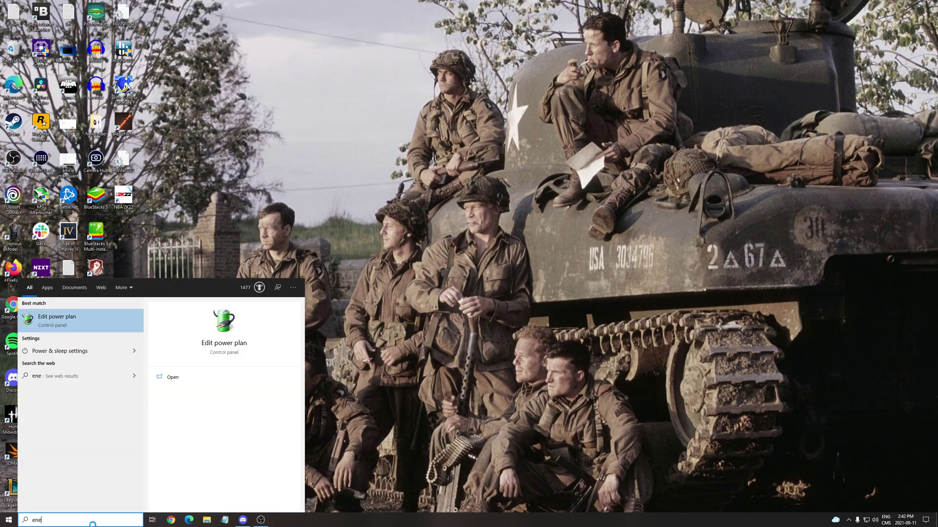
{"action": "key", "text": "Return"}
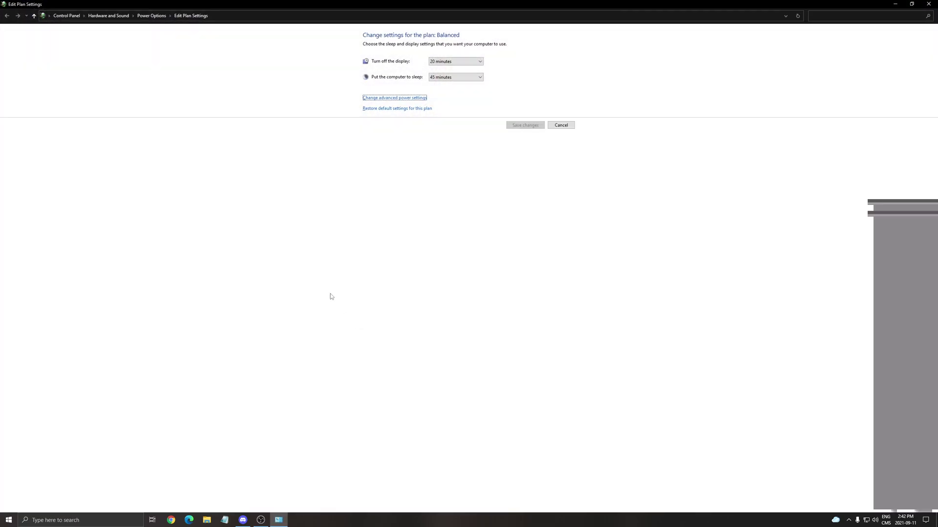
{"action": "left_click", "coordinate": [152, 16]}
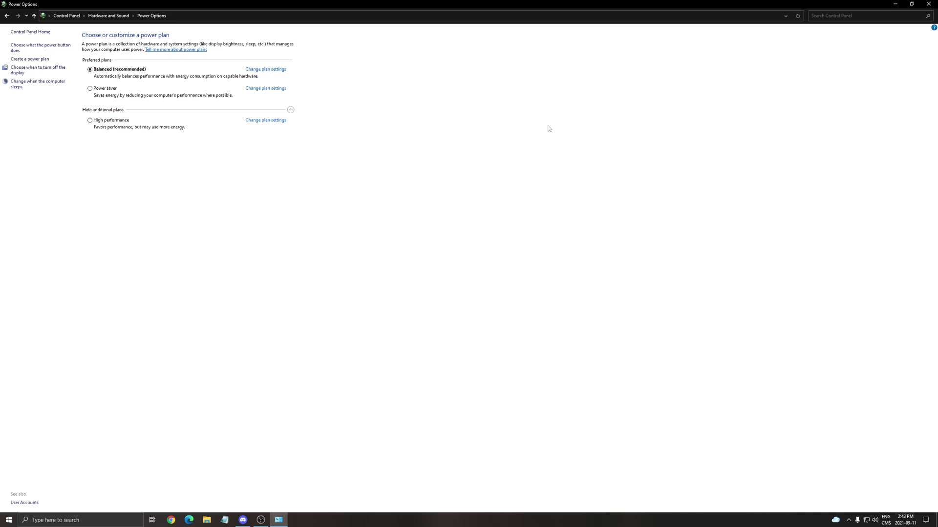
{"action": "left_click", "coordinate": [928, 4]}
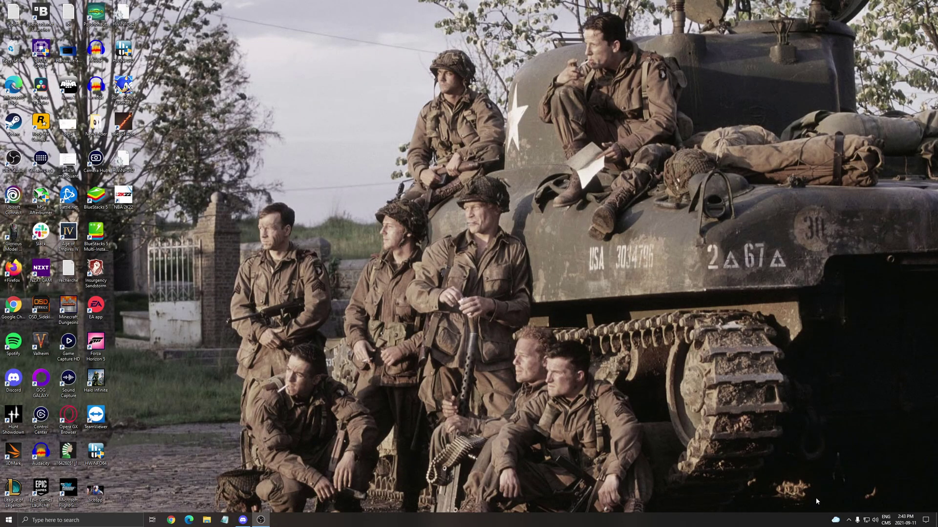
{"action": "left_click", "coordinate": [849, 520]}
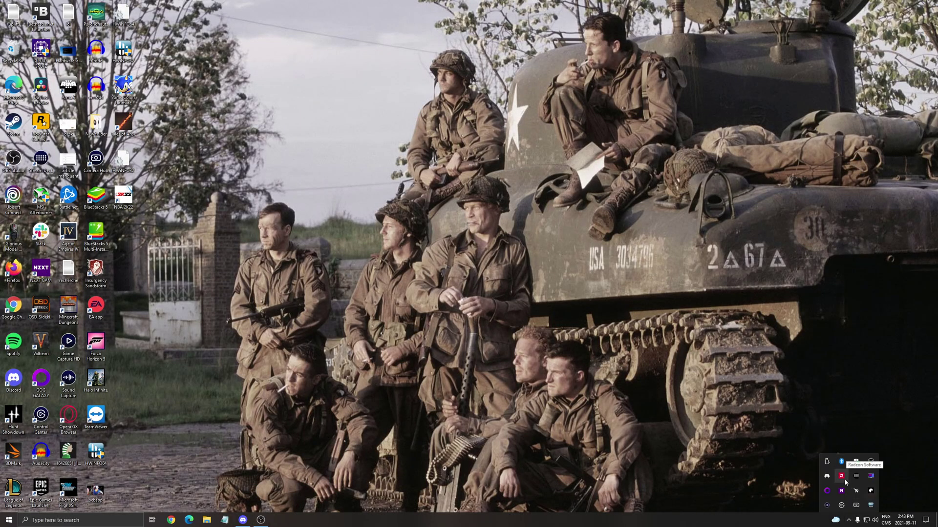
{"action": "left_click", "coordinate": [605, 356]}
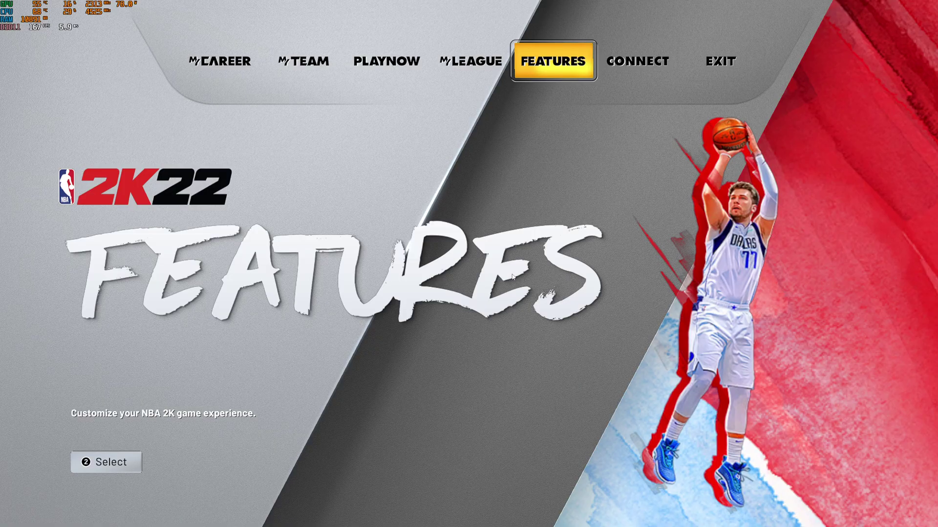
Open Features > Video Settings and step down to Window Mode (2560x1440, Full Screen, 170Hz)
{"action": "key", "text": "Return"}
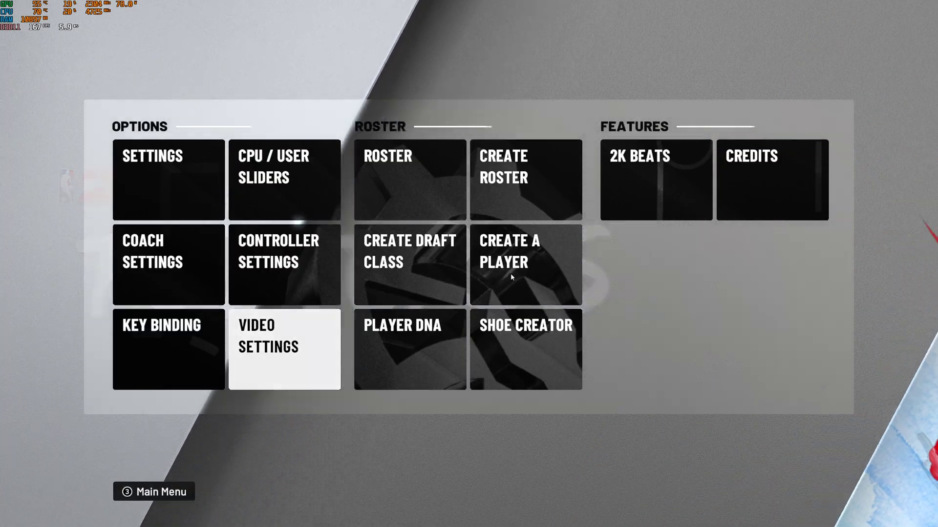
{"action": "left_click", "coordinate": [289, 361]}
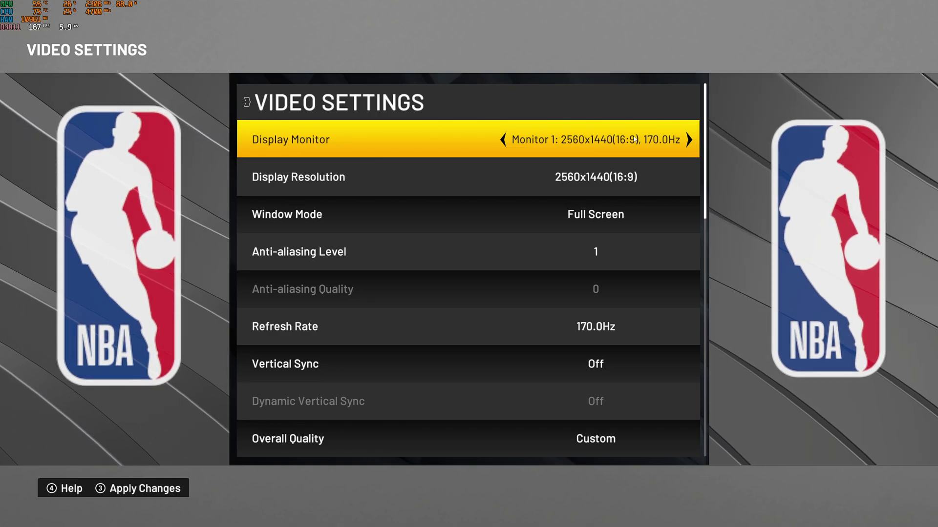
{"action": "left_click", "coordinate": [374, 182]}
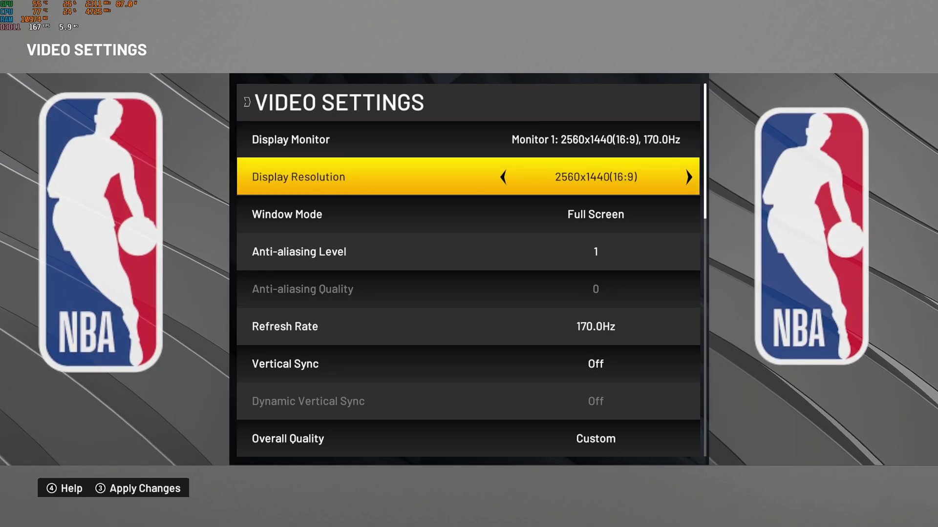
{"action": "key", "text": "Up"}
{"action": "key", "text": "Down"}
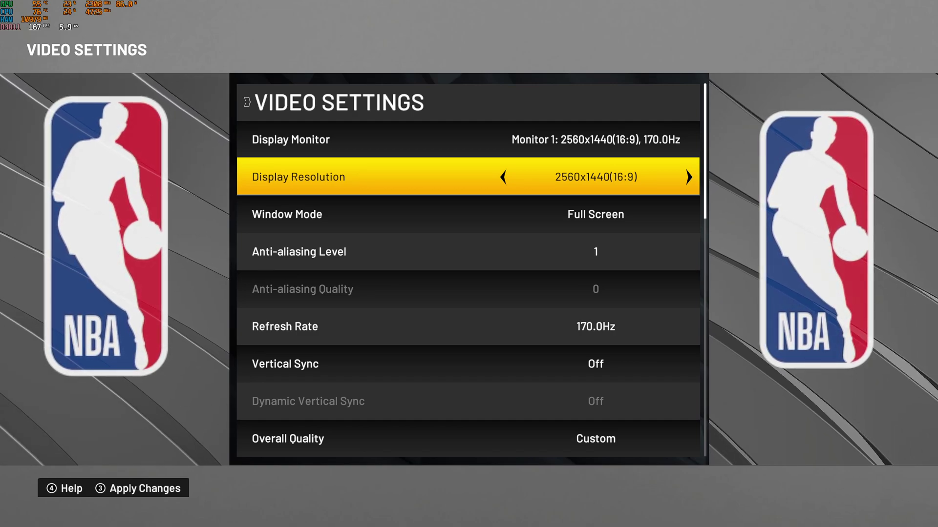
{"action": "key", "text": "Down"}
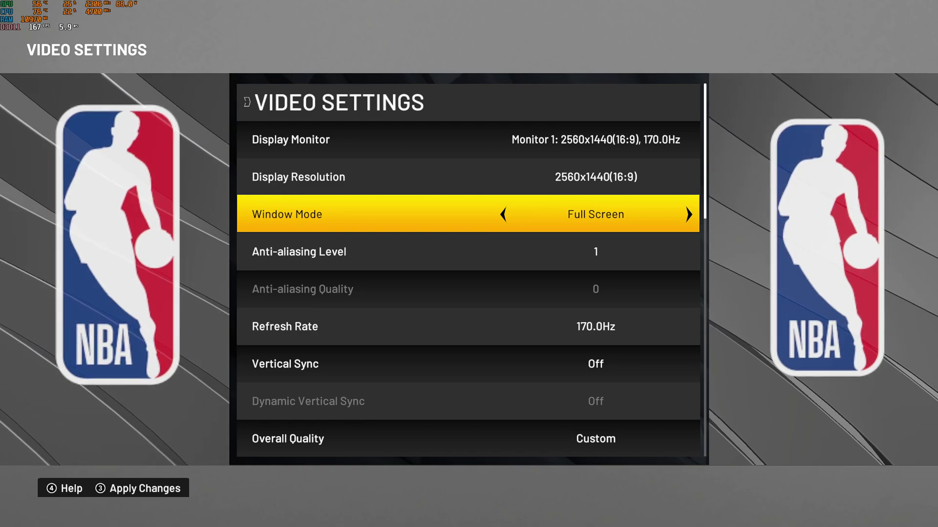
{"action": "key", "text": "Down"}
{"action": "key", "text": "Down"}
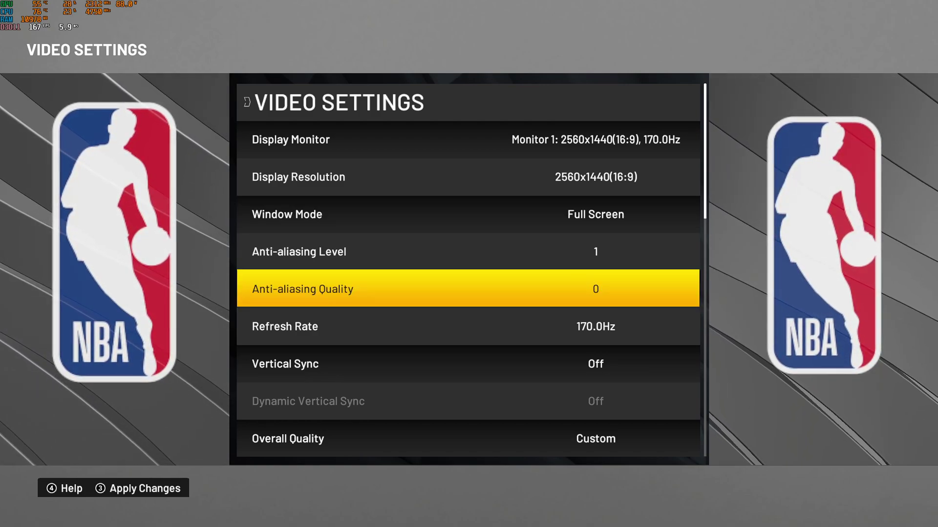
{"action": "key", "text": "Up"}
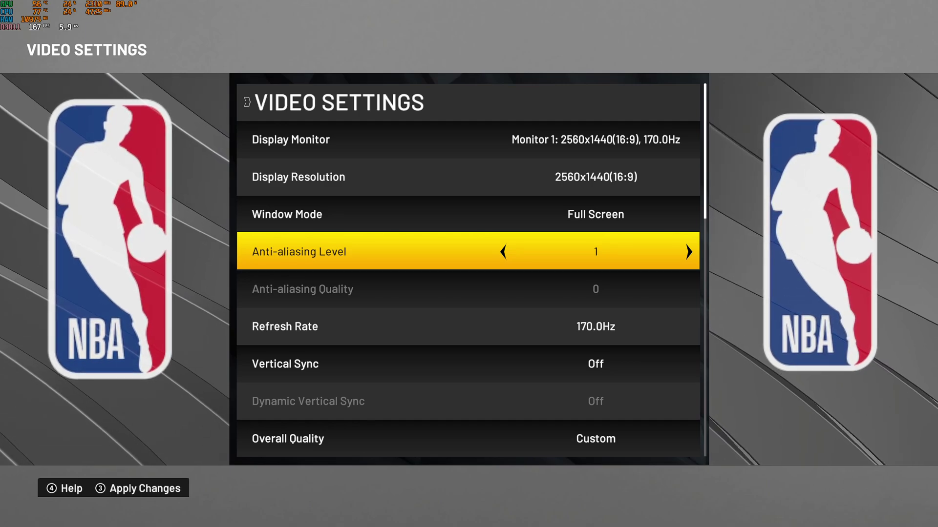
{"action": "key", "text": "Down"}
{"action": "key", "text": "Up"}
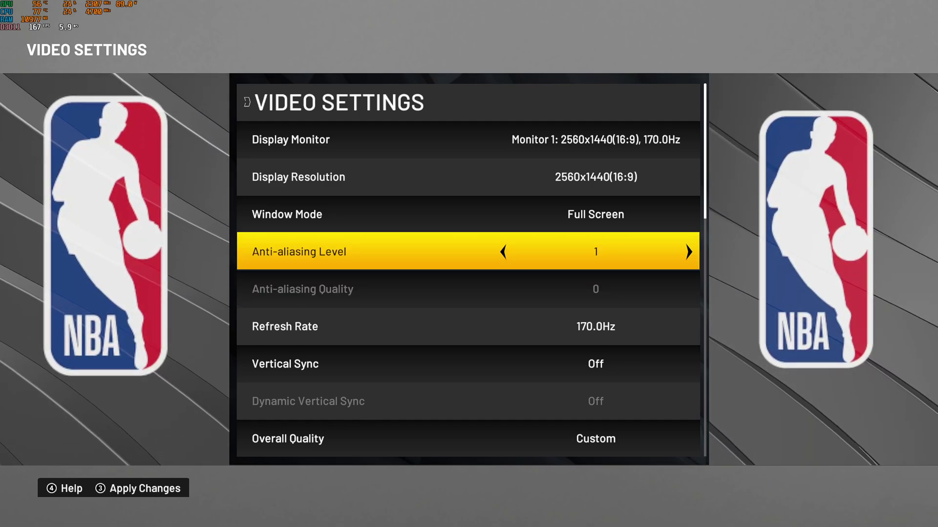
{"action": "key", "text": "Down"}
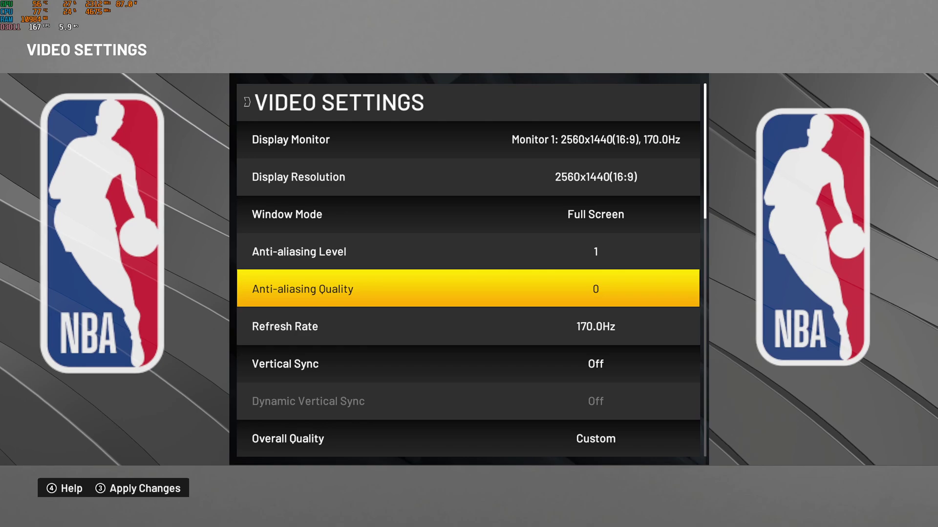
{"action": "key", "text": "Up"}
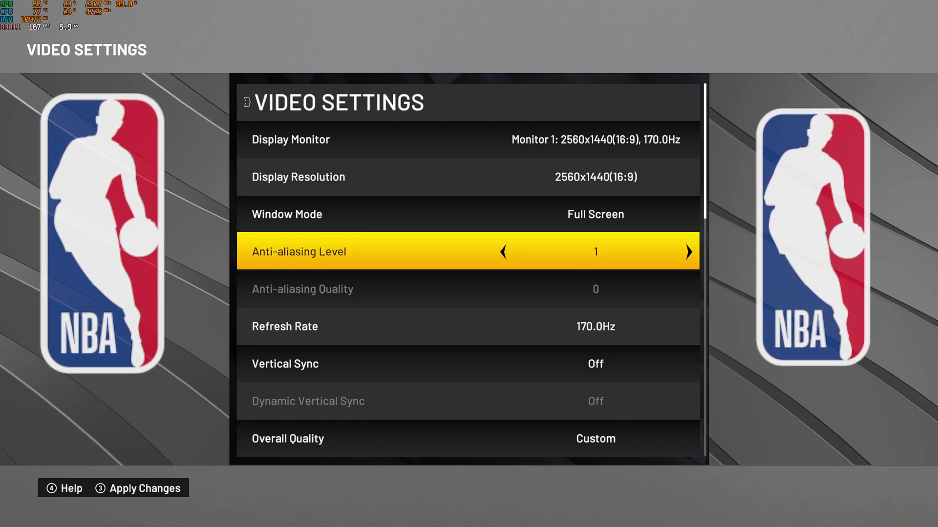
{"action": "key", "text": "Down"}
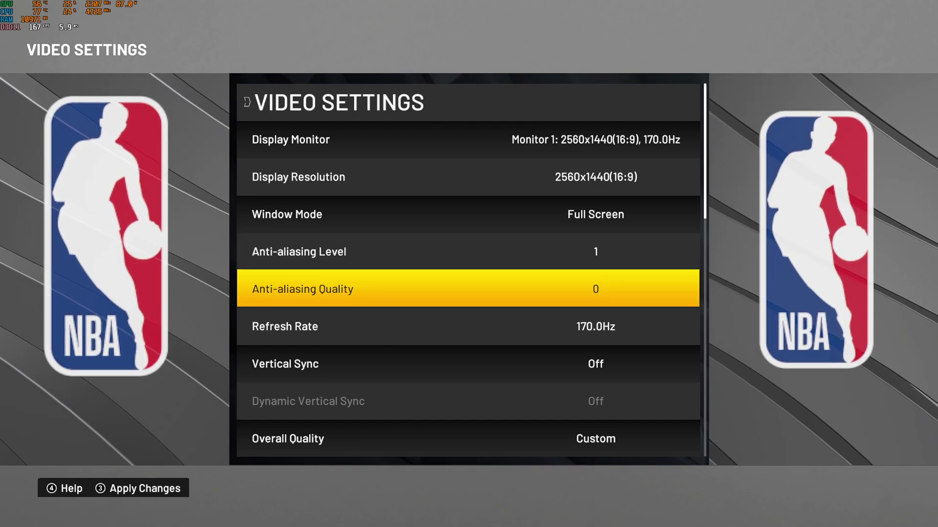
{"action": "key", "text": "Up"}
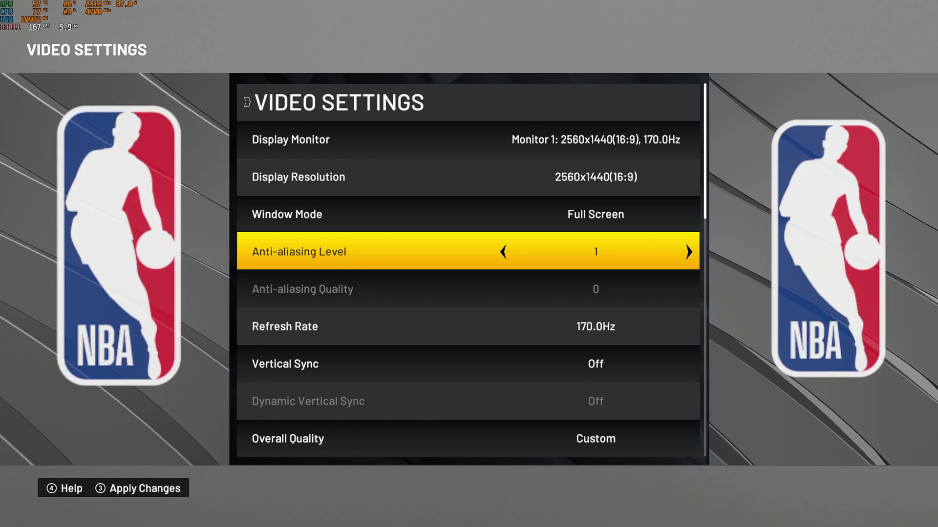
{"action": "key", "text": "Down"}
{"action": "key", "text": "Down"}
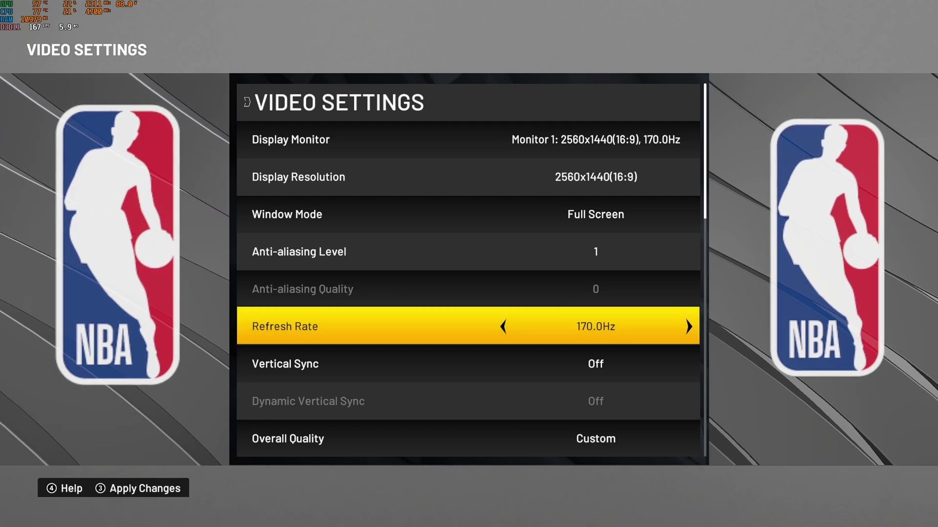
{"action": "key", "text": "Down"}
{"action": "key", "text": "Down"}
{"action": "key", "text": "Down"}
{"action": "key", "text": "Down"}
{"action": "key", "text": "Up"}
{"action": "key", "text": "Up"}
{"action": "key", "text": "Up"}
{"action": "key", "text": "Up"}
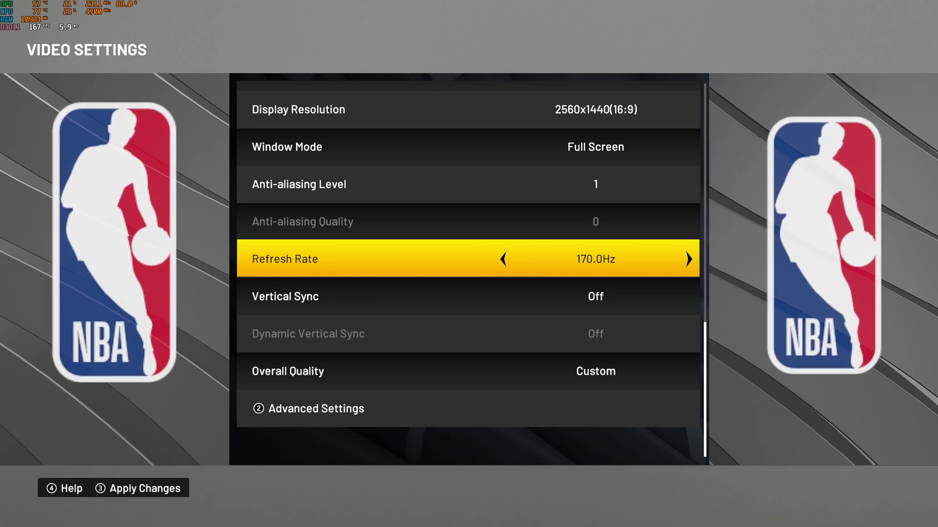
{"action": "key", "text": "Down"}
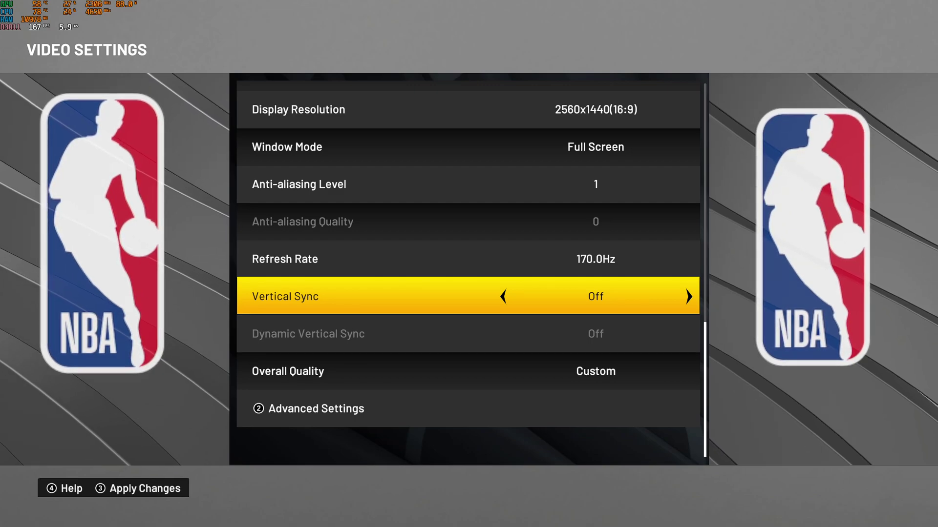
{"action": "key", "text": "Down"}
{"action": "key", "text": "Down"}
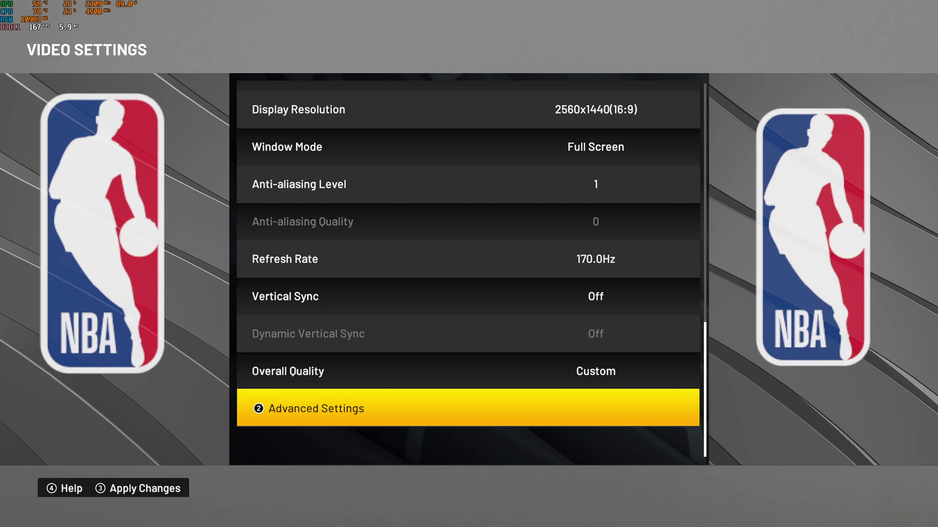
In Advanced Settings, compare Shader Detail High and Low, settle on Medium, then move to Shadow
{"action": "key", "text": "Return"}
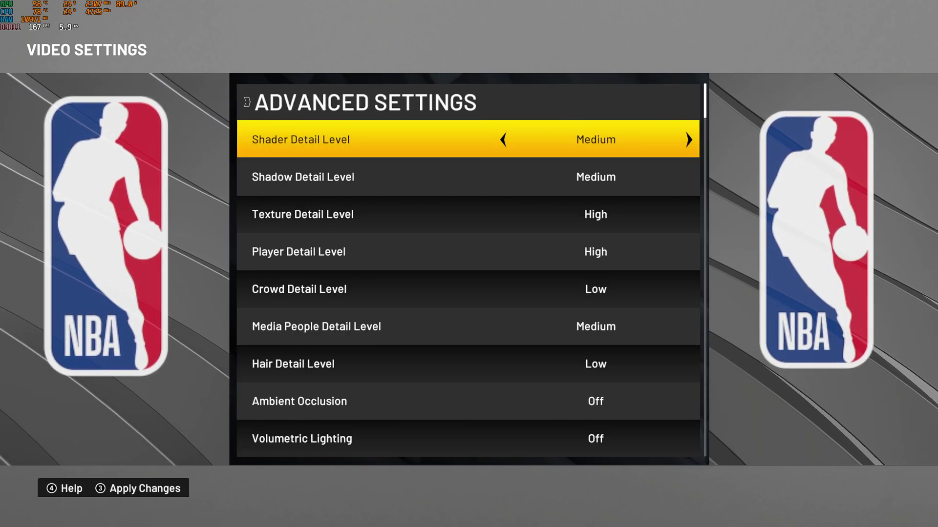
{"action": "key", "text": "Right"}
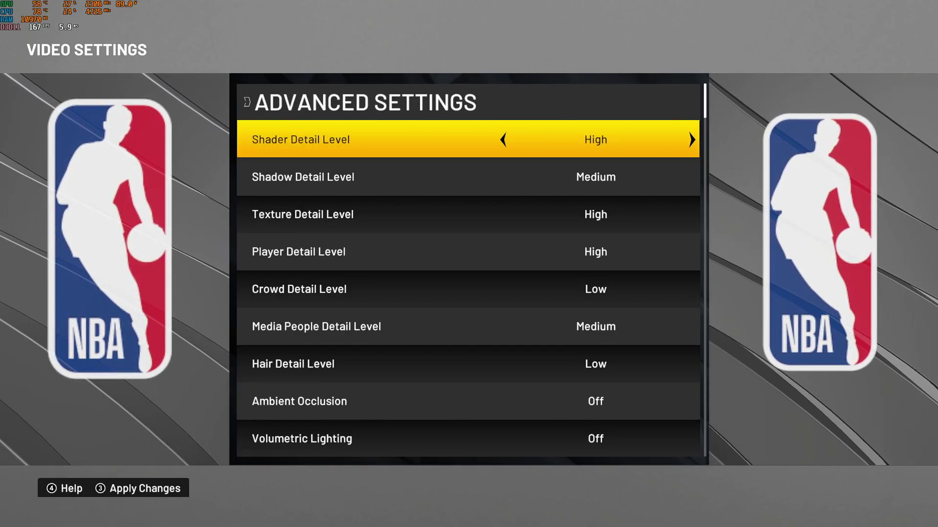
{"action": "key", "text": "Left"}
{"action": "key", "text": "Right"}
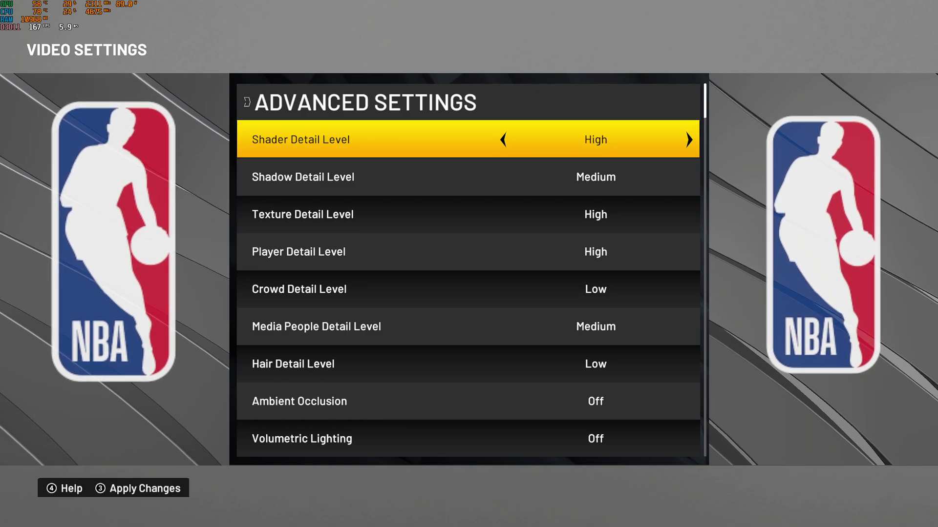
{"action": "key", "text": "Left"}
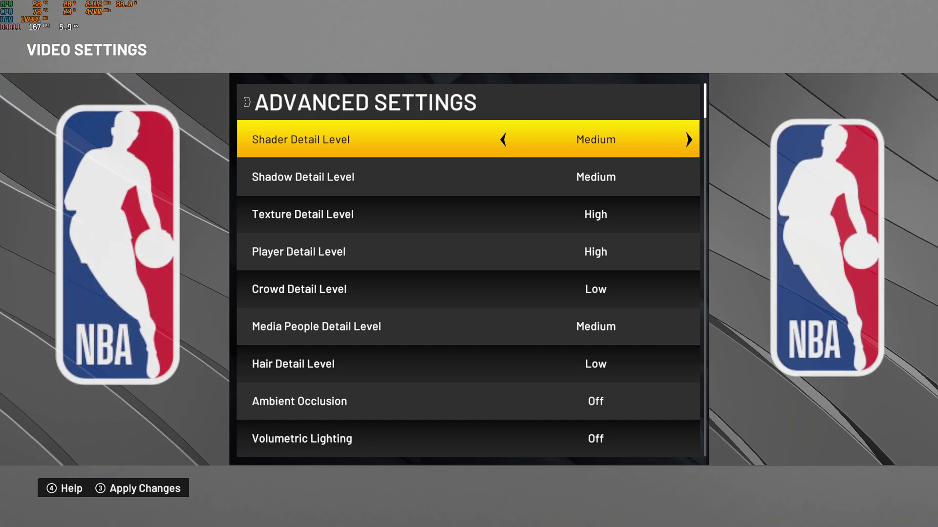
{"action": "key", "text": "Left"}
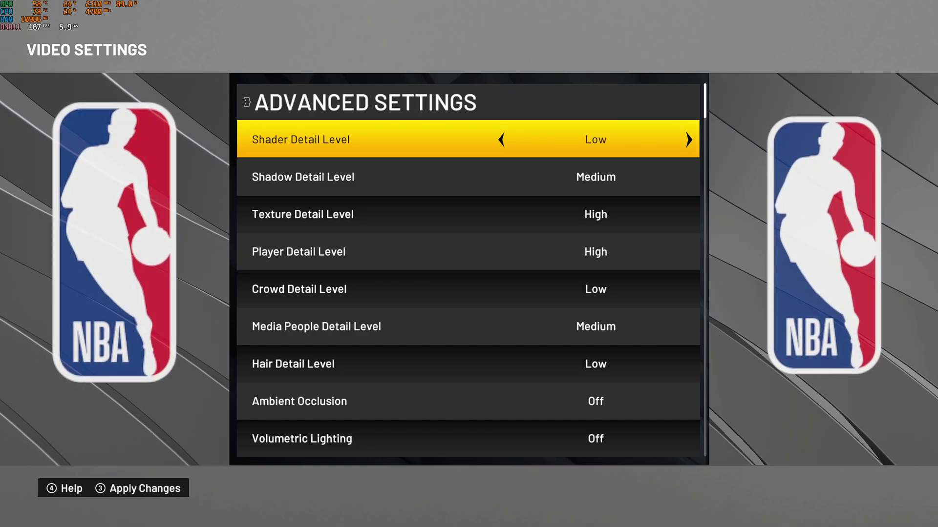
{"action": "key", "text": "Right"}
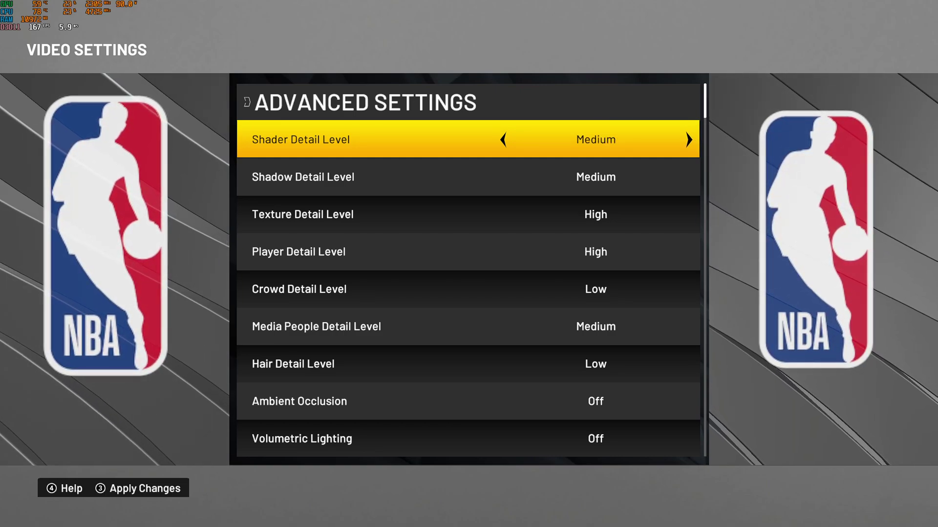
{"action": "key", "text": "Down"}
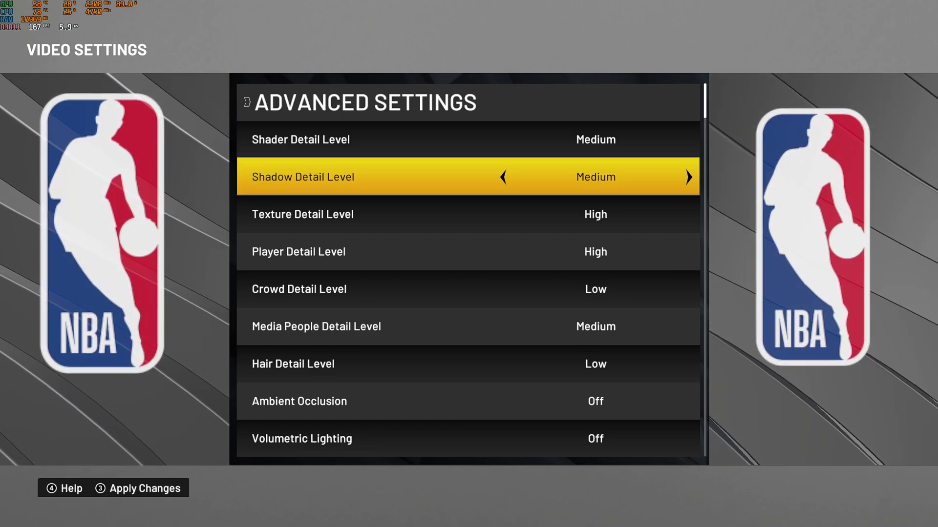
{"action": "key", "text": "Right"}
{"action": "key", "text": "Right"}
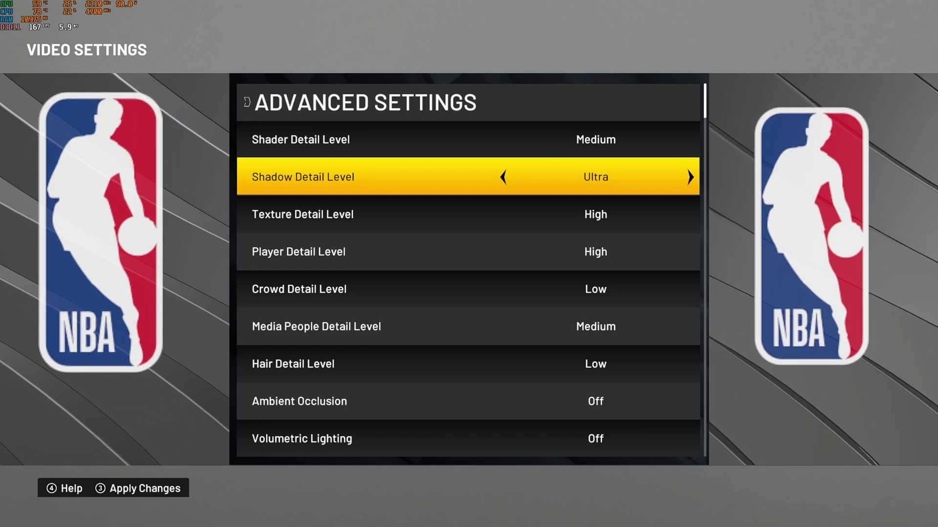
{"action": "key", "text": "Left"}
{"action": "key", "text": "Left"}
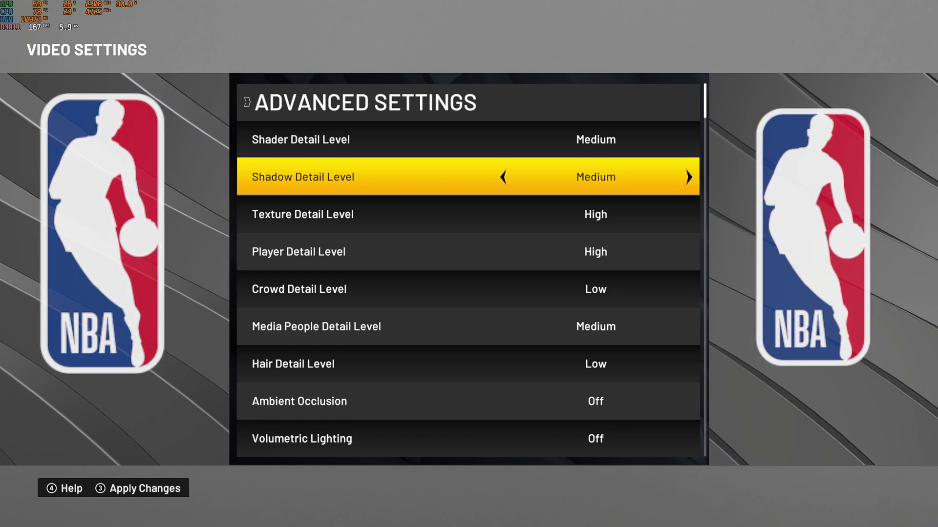
{"action": "key", "text": "Left"}
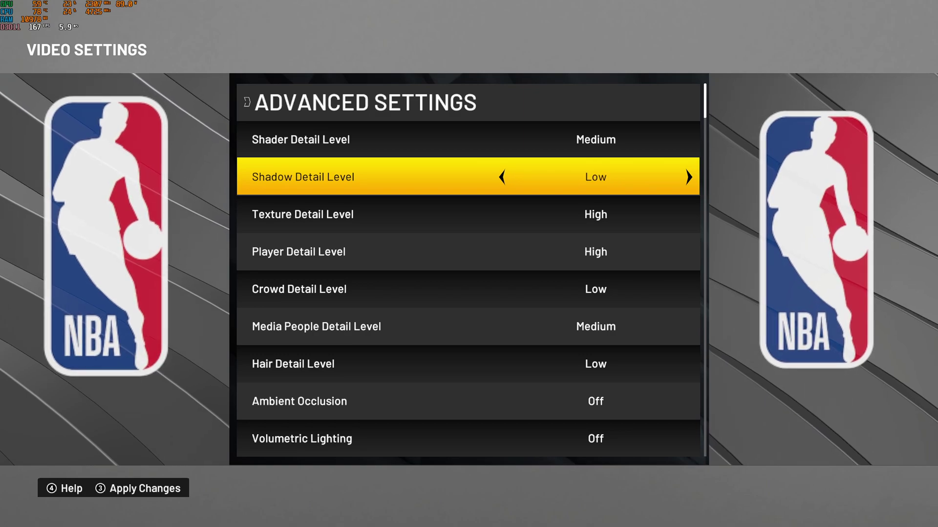
{"action": "key", "text": "Left"}
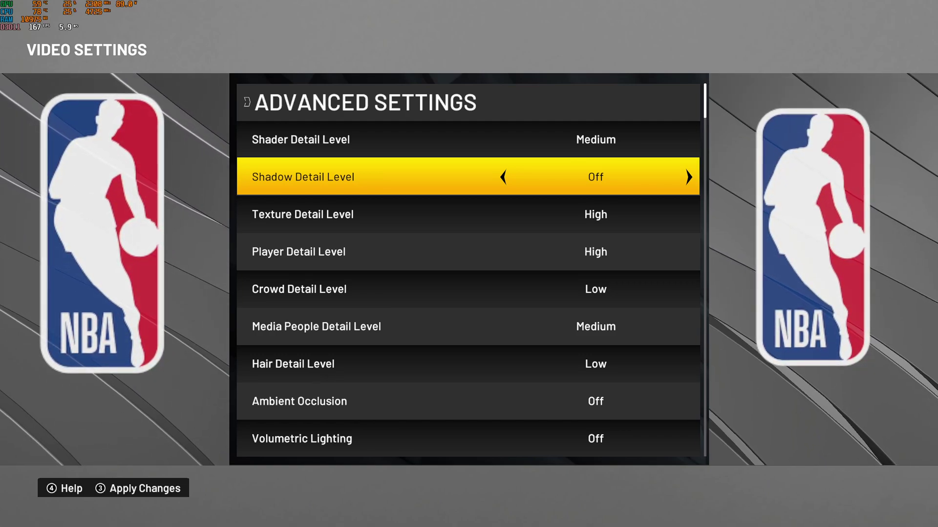
{"action": "key", "text": "Right"}
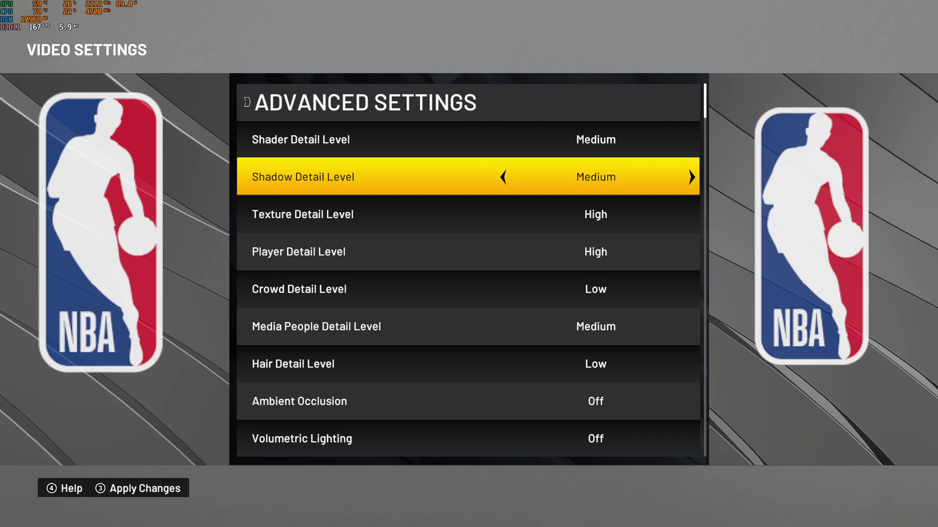
{"action": "key", "text": "Down"}
{"action": "key", "text": "Down"}
{"action": "key", "text": "Up"}
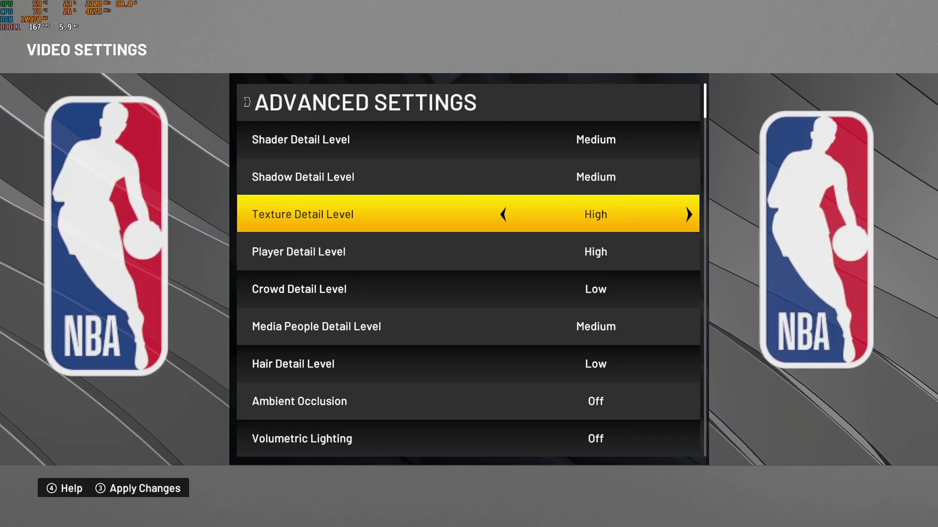
{"action": "key", "text": "Left"}
{"action": "key", "text": "Left"}
{"action": "key", "text": "Right"}
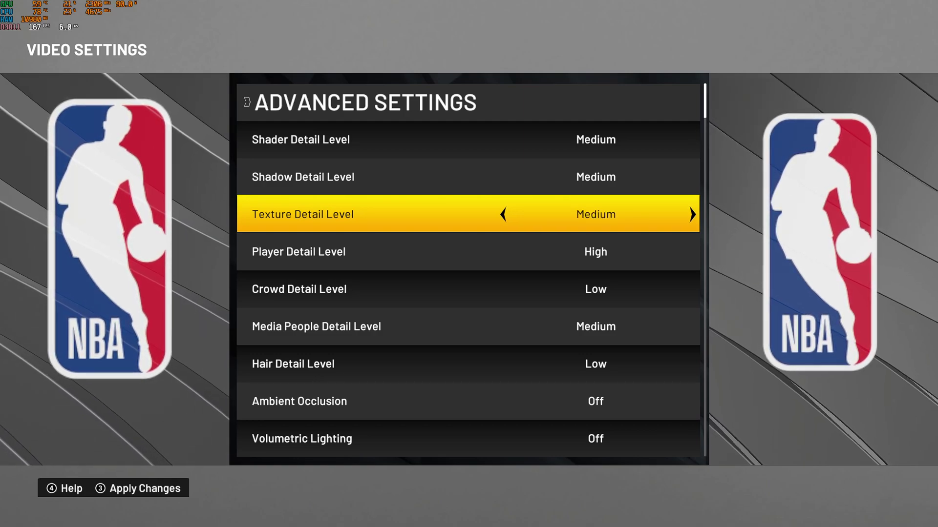
{"action": "key", "text": "Right"}
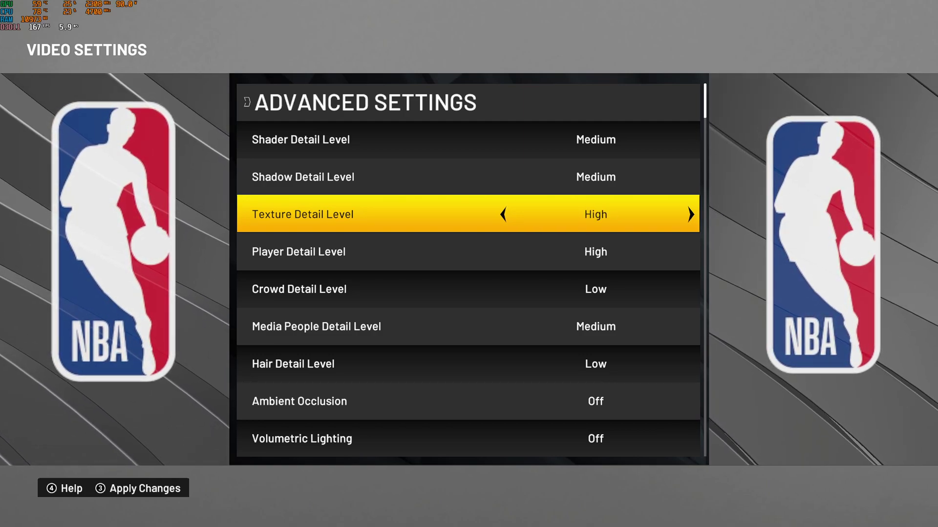
{"action": "key", "text": "Left"}
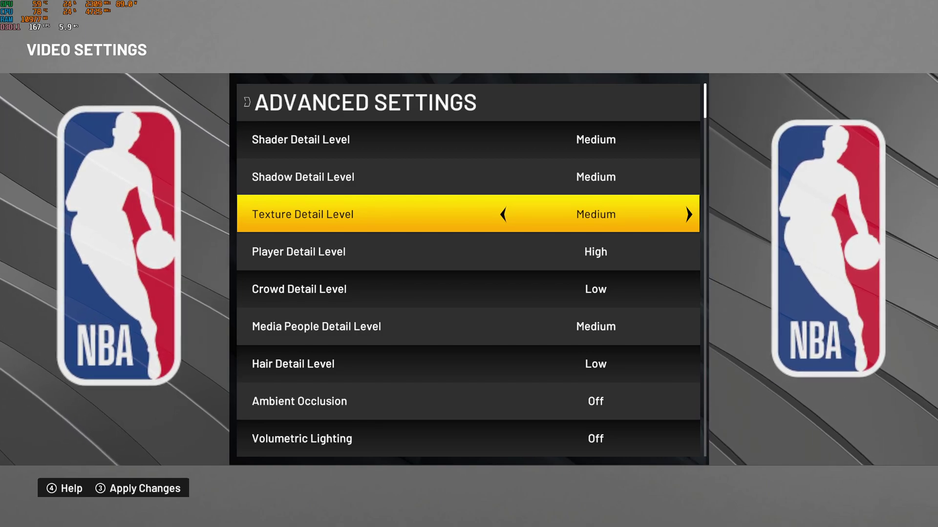
{"action": "key", "text": "Left"}
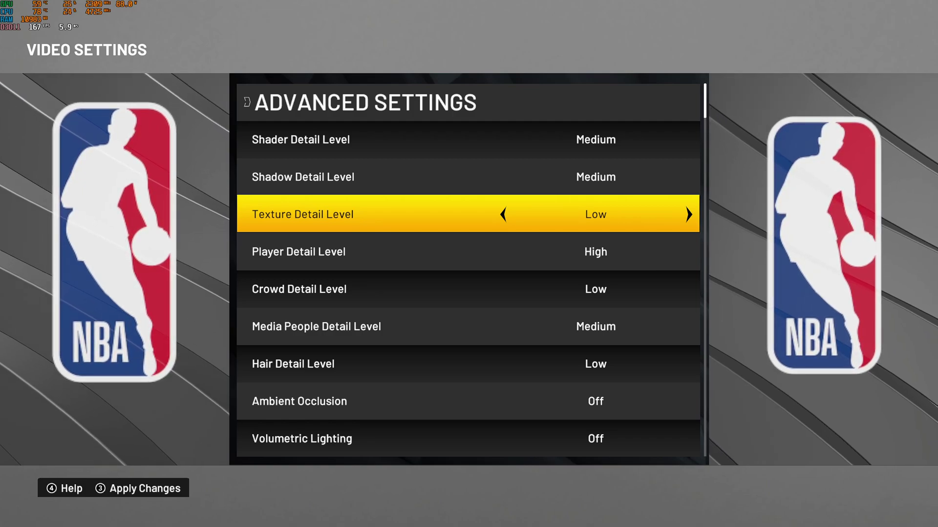
{"action": "key", "text": "Left"}
{"action": "key", "text": "Down"}
{"action": "key", "text": "Down"}
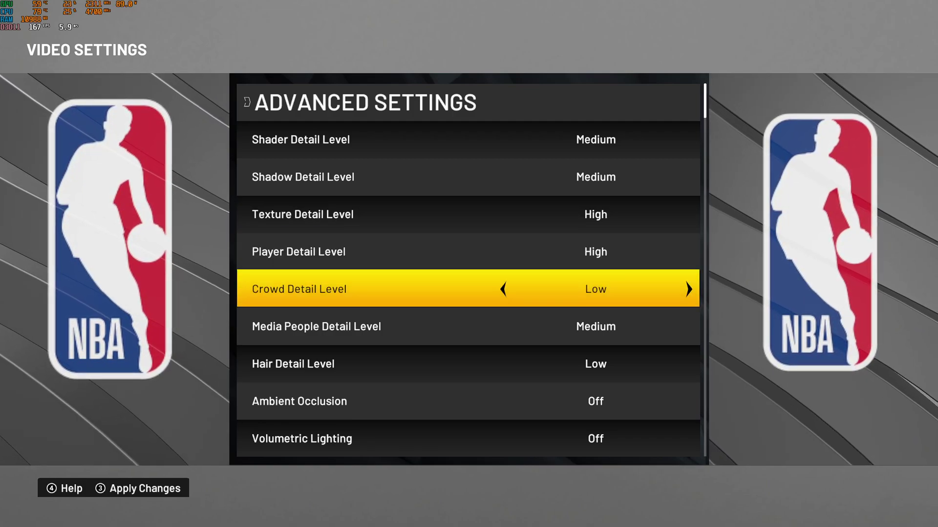
Return Player Detail to High after trying Medium and Low, and switch Crowd Detail from Low to Off
{"action": "key", "text": "Up"}
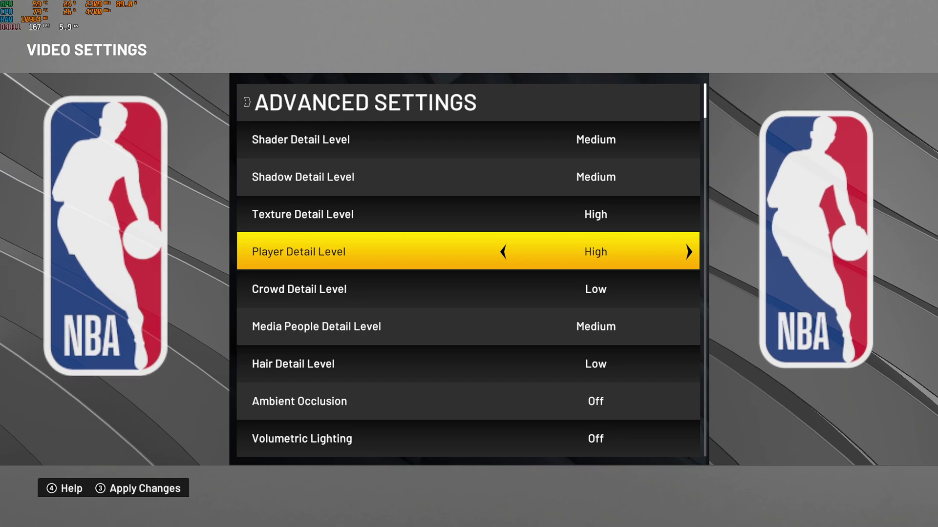
{"action": "key", "text": "Left"}
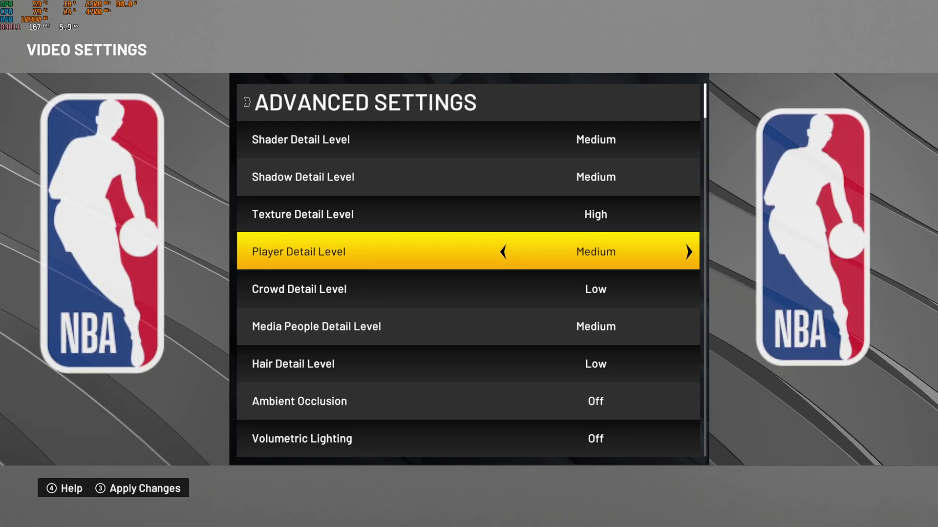
{"action": "key", "text": "Left"}
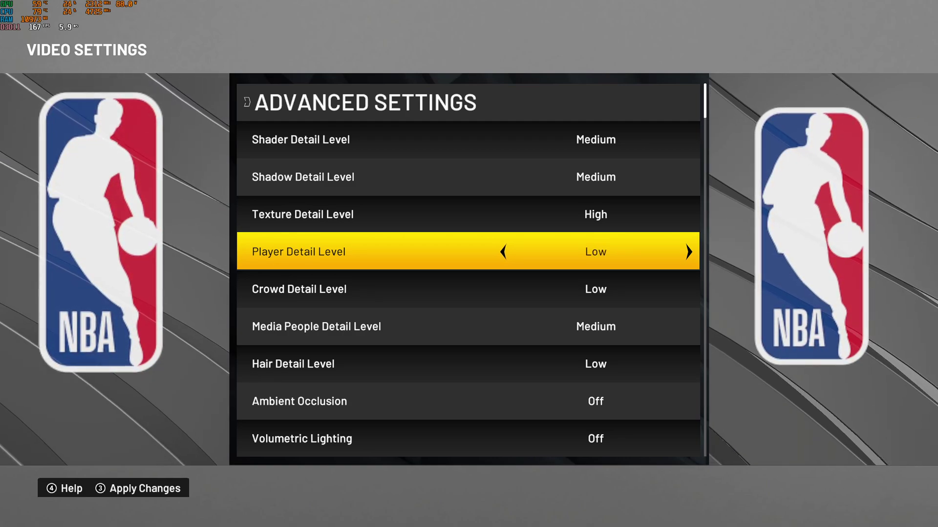
{"action": "key", "text": "Left"}
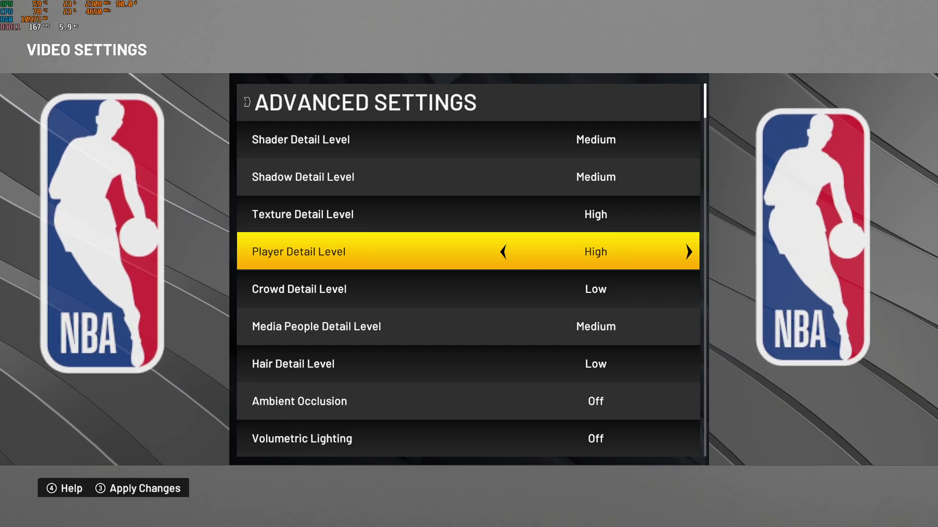
{"action": "key", "text": "Down"}
{"action": "key", "text": "Left"}
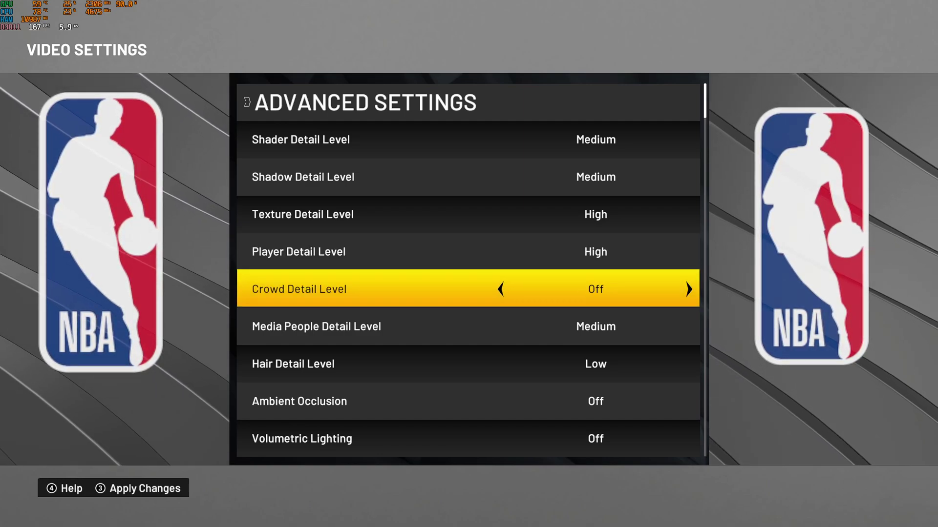
Cycle Crowd Detail Level through High, Low and Off, finally leaving it at Medium
{"action": "key", "text": "Right"}
{"action": "key", "text": "Right"}
{"action": "key", "text": "Right"}
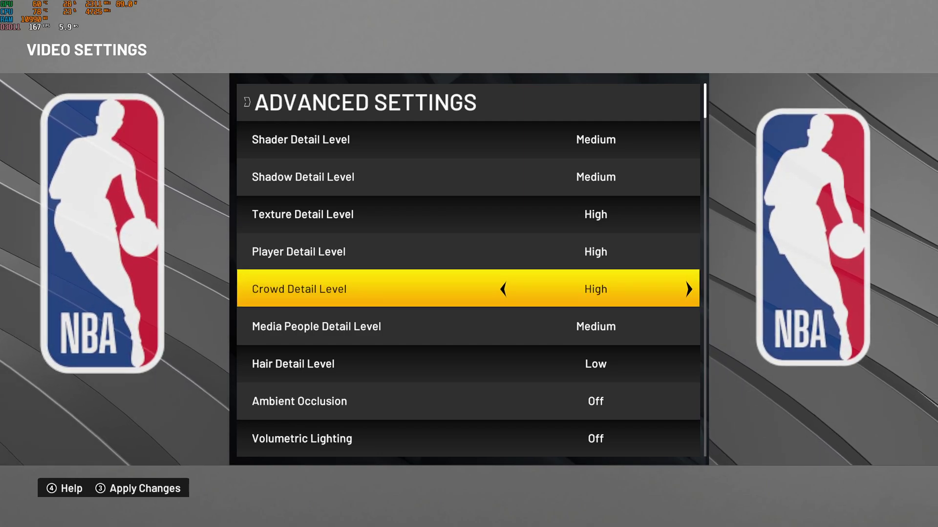
{"action": "key", "text": "Left"}
{"action": "key", "text": "Left"}
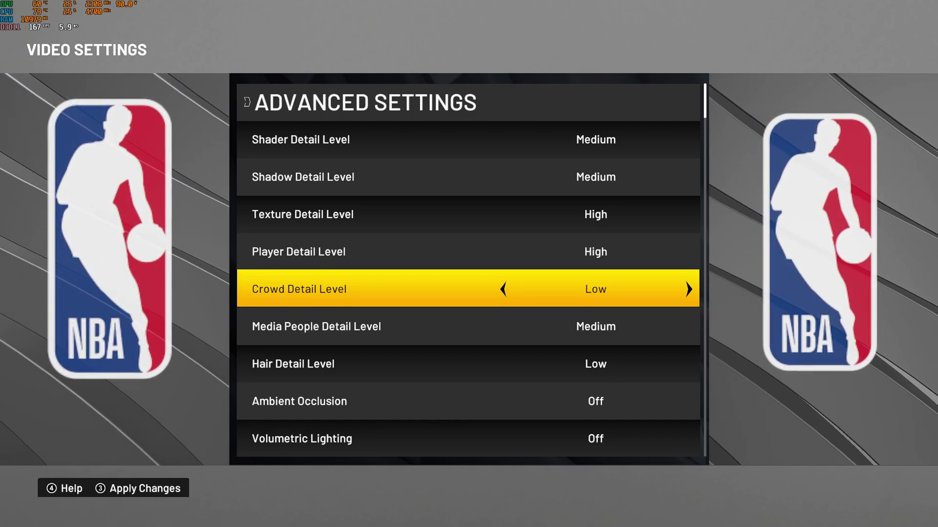
{"action": "key", "text": "Left"}
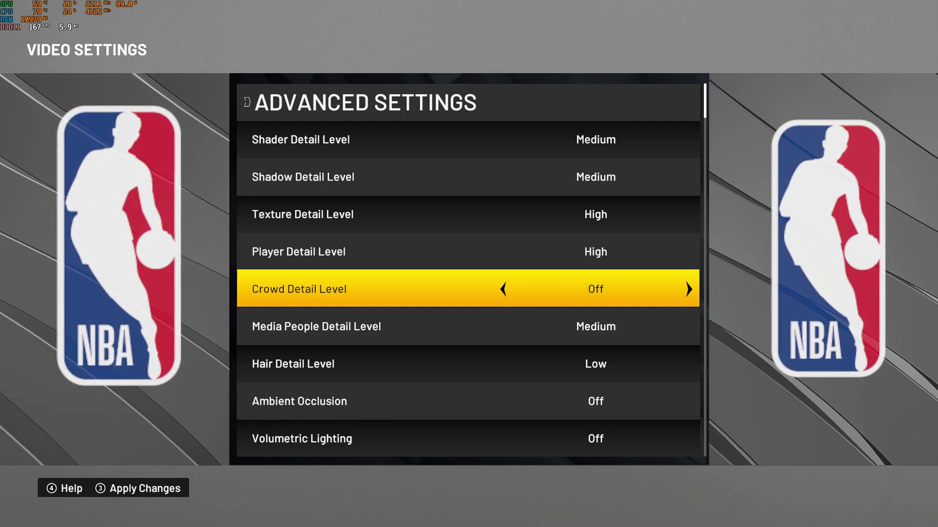
{"action": "key", "text": "Right"}
{"action": "key", "text": "Right"}
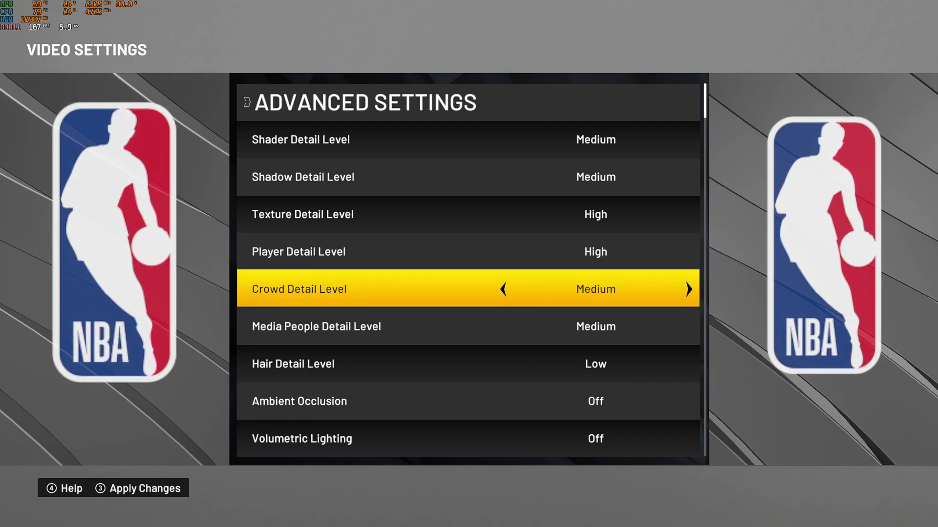
{"action": "key", "text": "Left"}
{"action": "key", "text": "Right"}
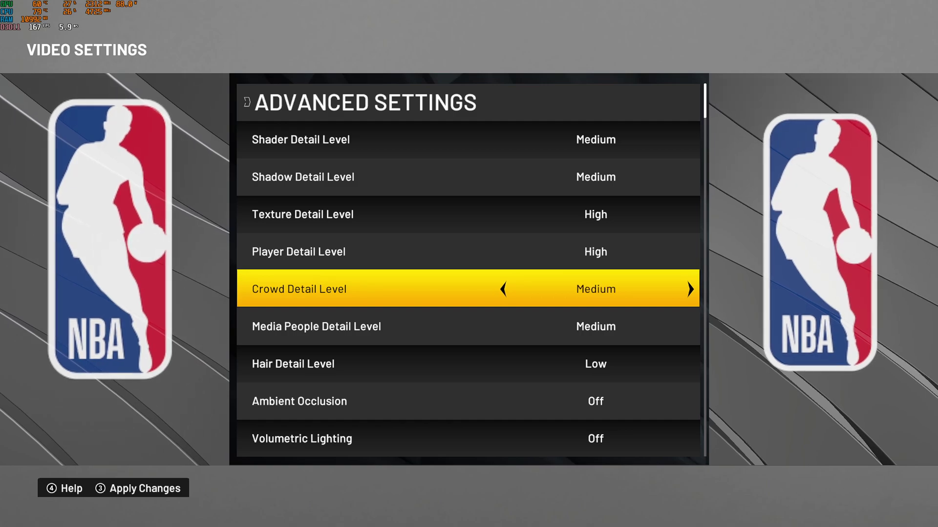